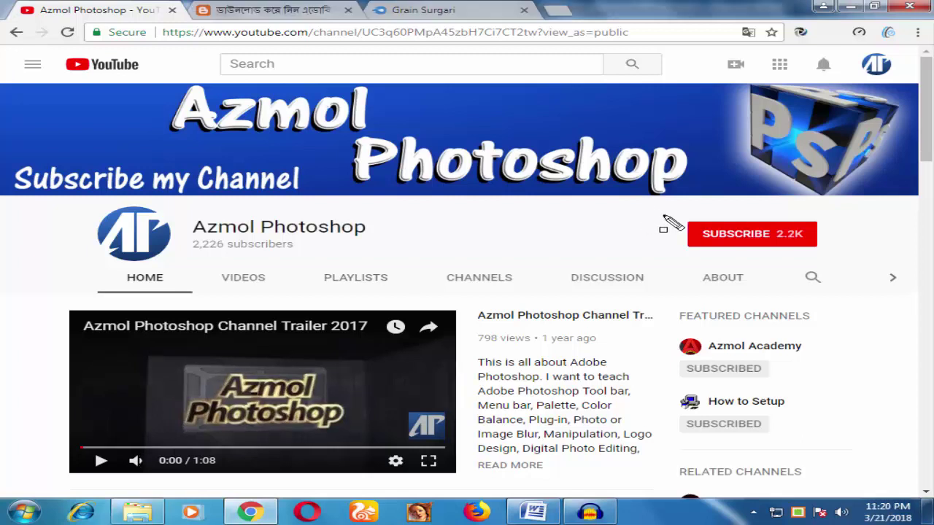
Step: Highlight the channel's subscribe area and the Azmol Academy and How to Setup featured channels
drag(664, 217, 844, 254)
drag(667, 335, 817, 359)
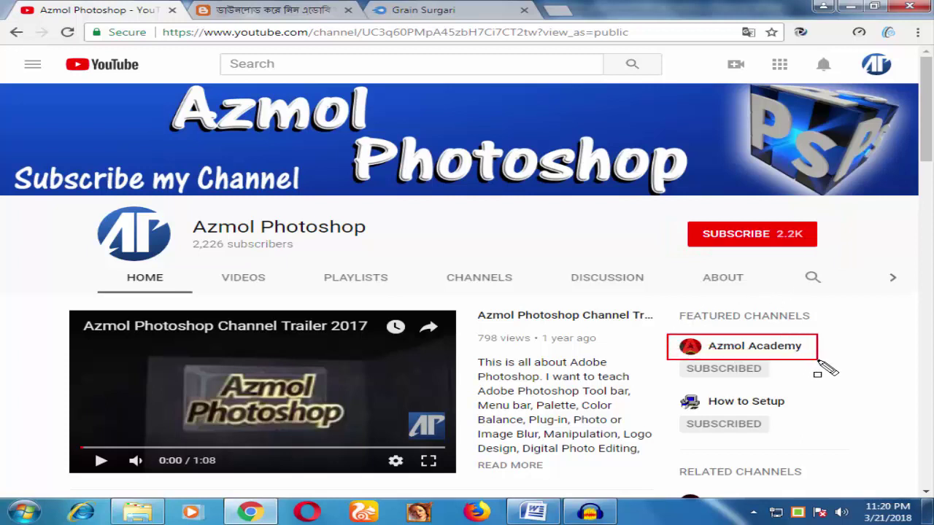
drag(680, 395, 830, 422)
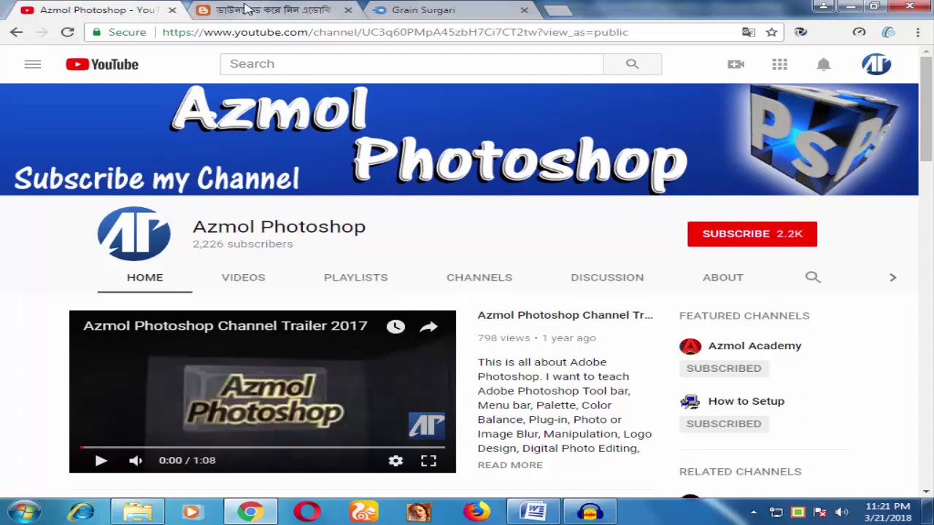
Step: On the Grain Surgari blog post, scroll past the After/Before image and follow the Download link
click(246, 10)
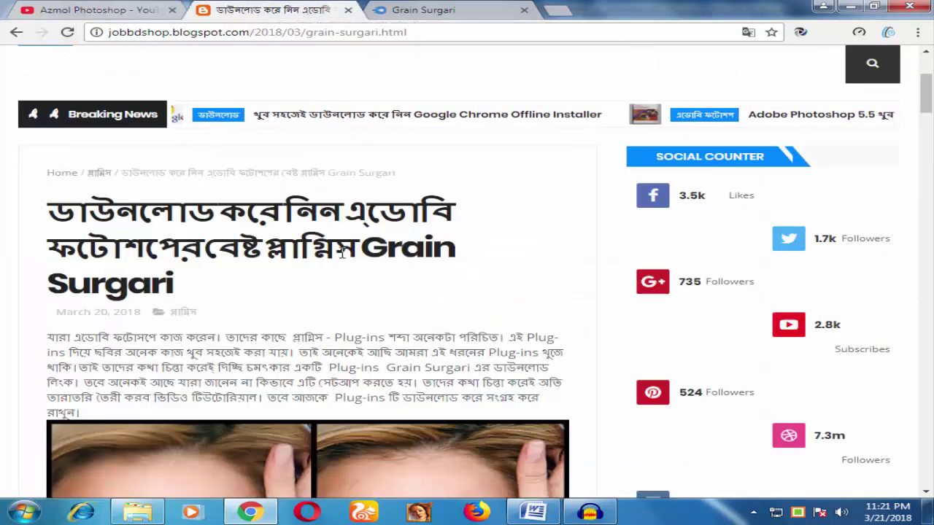
scroll(302, 252, down, 1)
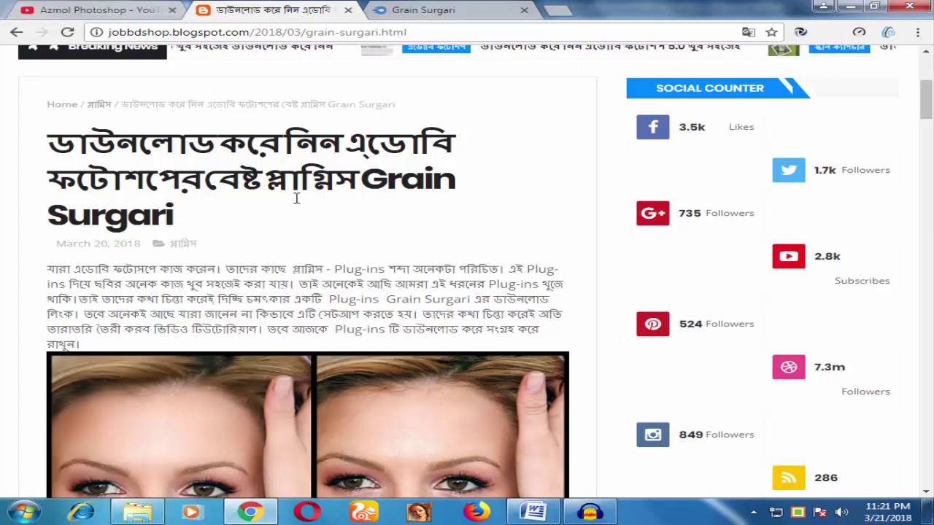
scroll(291, 197, down, 4)
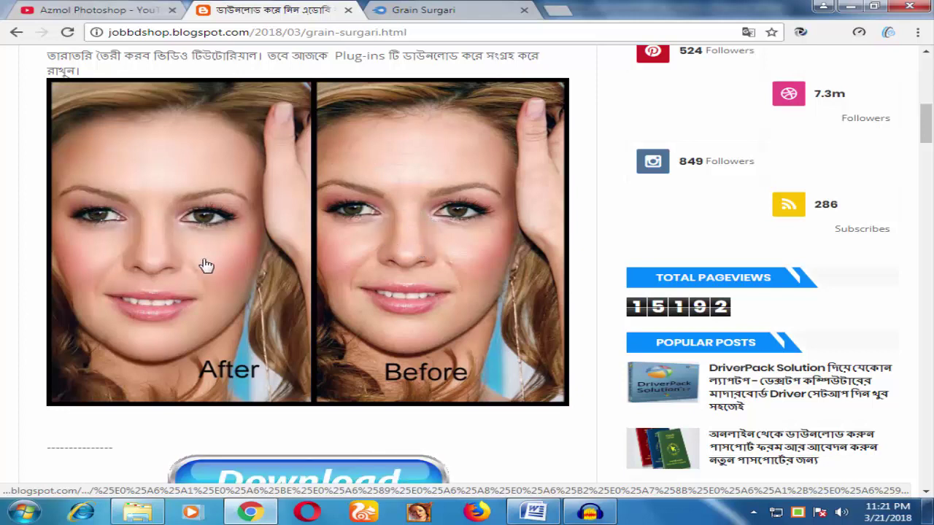
scroll(202, 262, down, 1)
scroll(219, 292, down, 1)
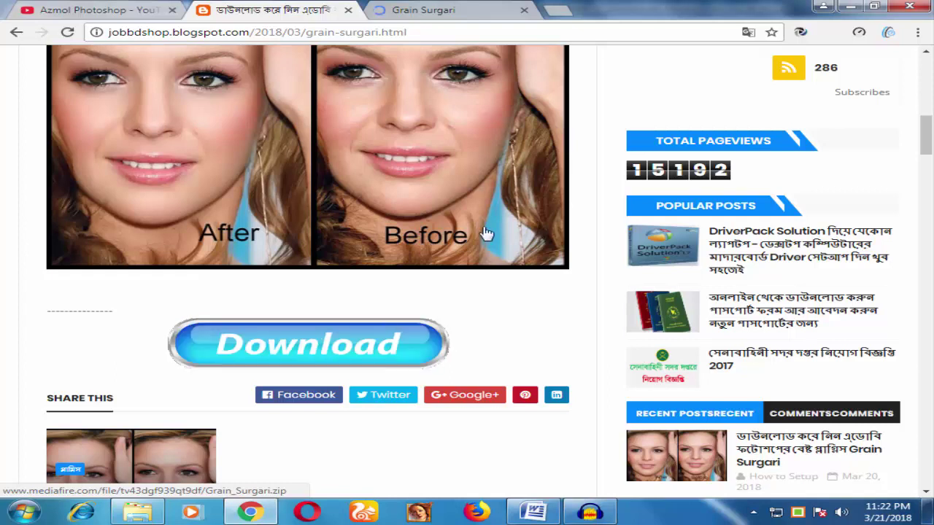
click(424, 12)
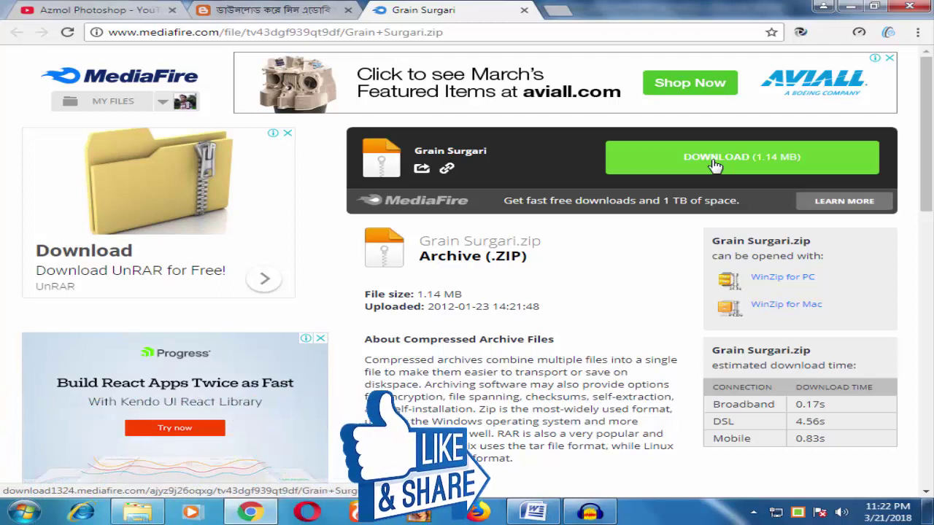
Step: Download the 1.14 MB Grain Surgari.zip and show it in the Downloads\Compressed folder
click(713, 166)
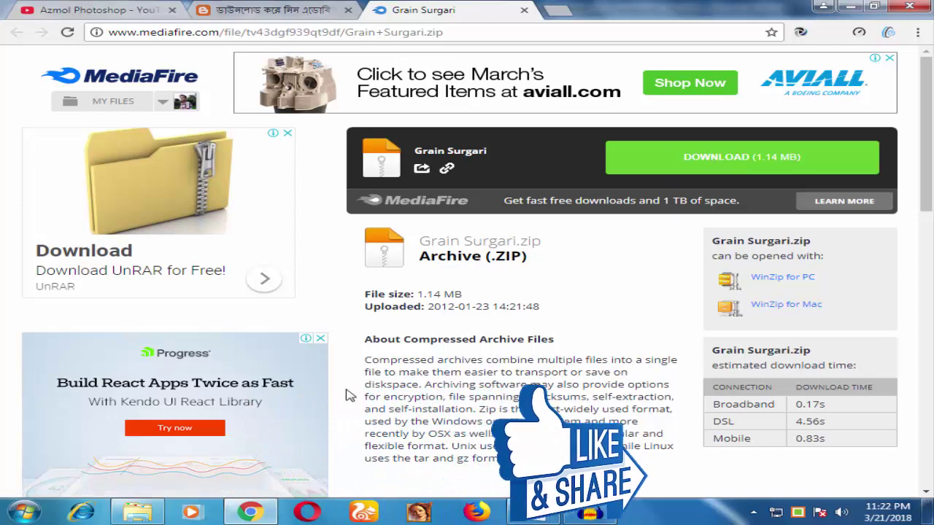
click(137, 512)
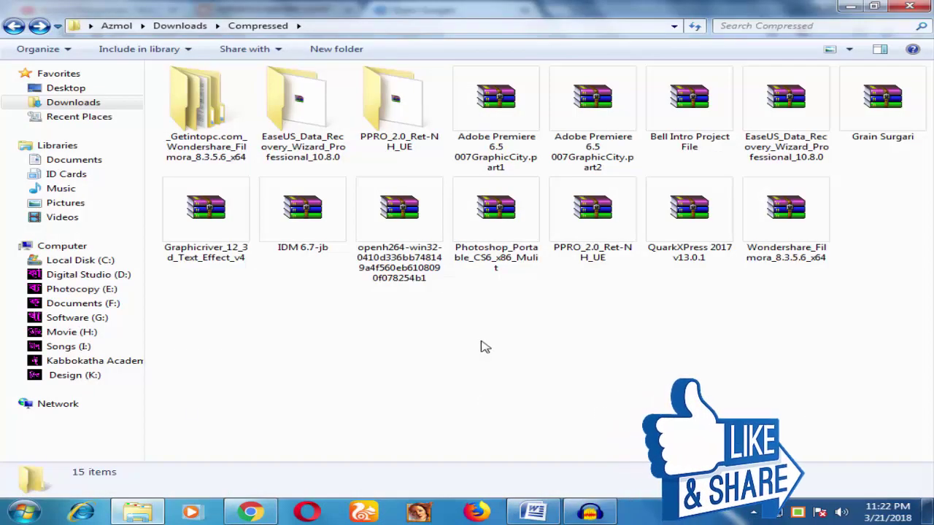
Step: Extract Grain Surgari.zip into its own Grain Surgari folder
click(893, 105)
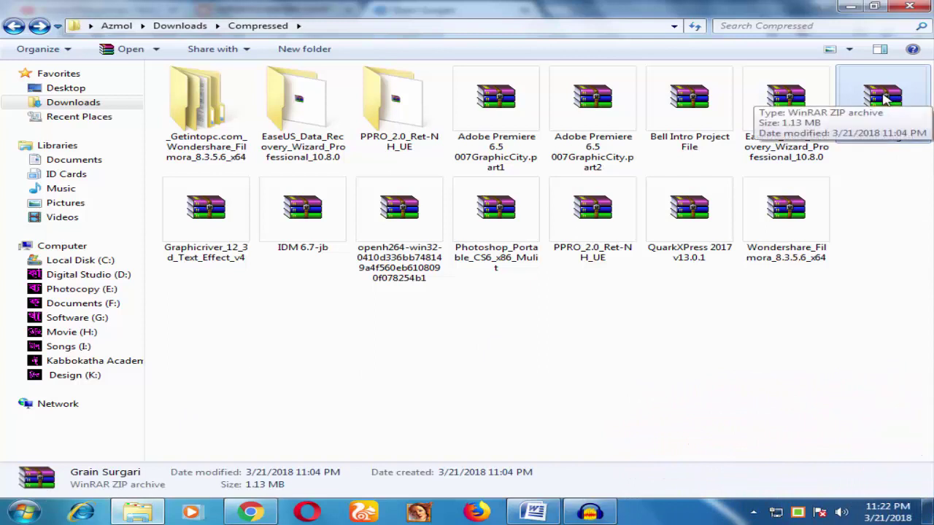
click(884, 202)
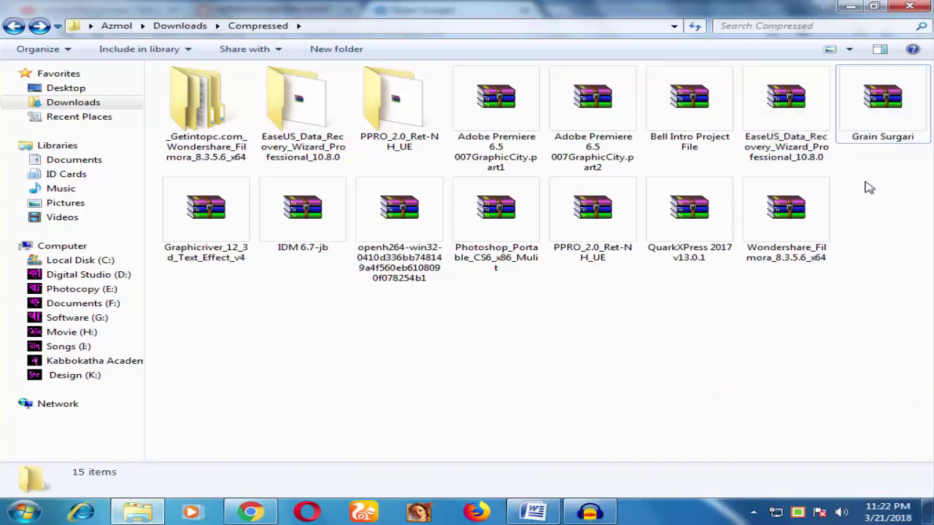
click(876, 100)
right_click(877, 100)
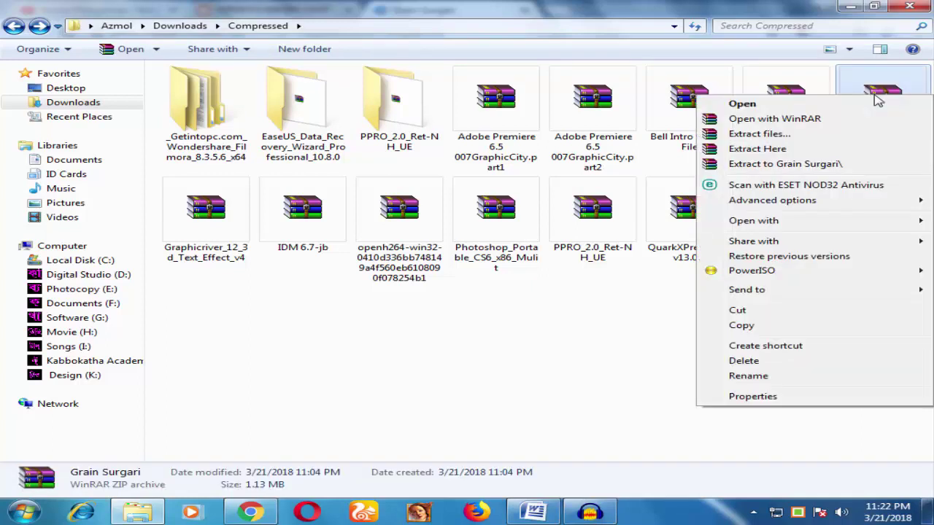
click(780, 137)
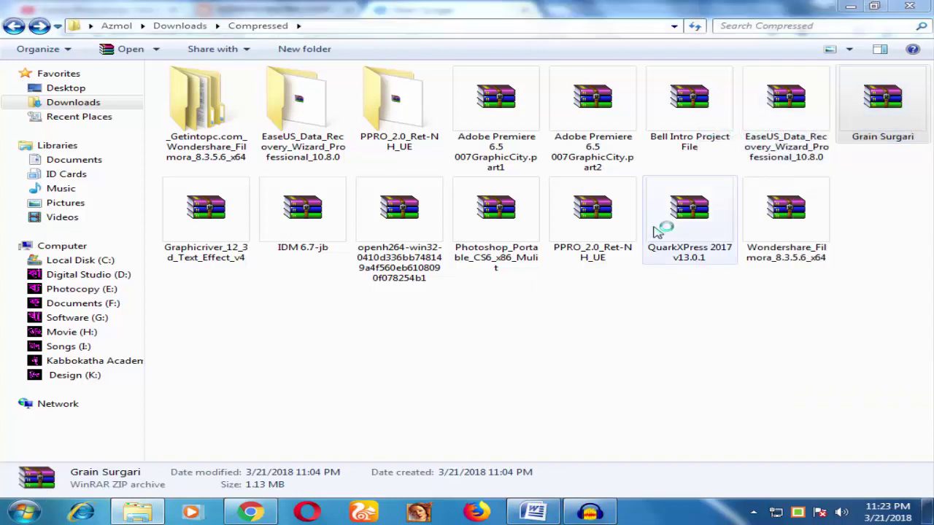
click(536, 400)
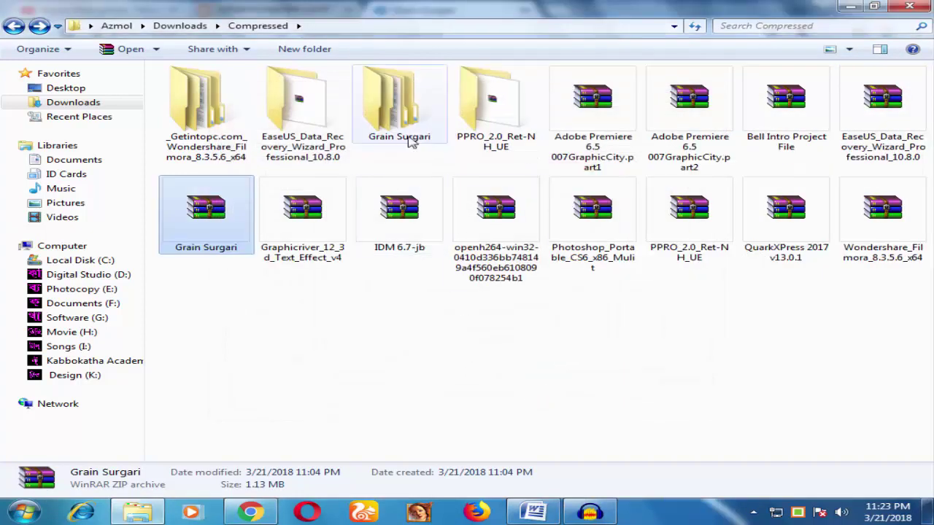
mouse_move(390, 102)
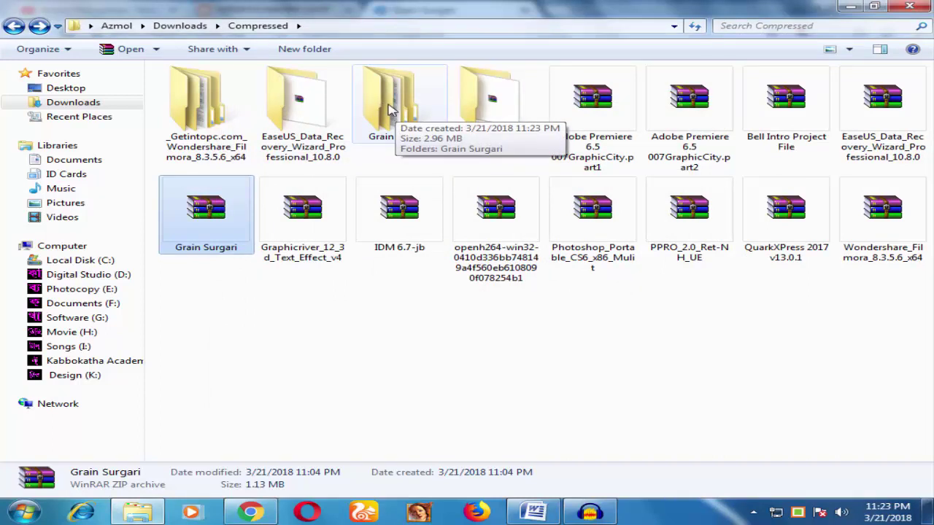
Step: Open the outer and inner Grain Surgari folders and copy all five plug-in files
click(421, 97)
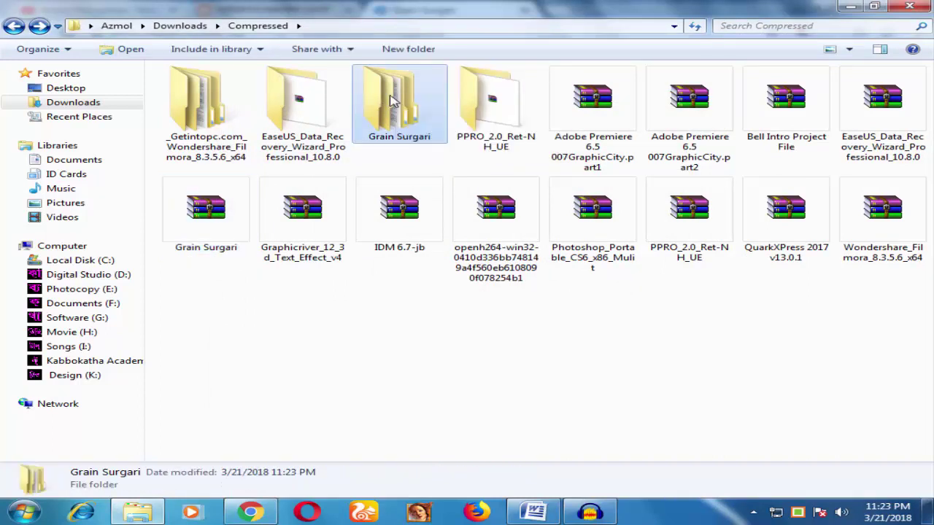
right_click(412, 93)
click(421, 106)
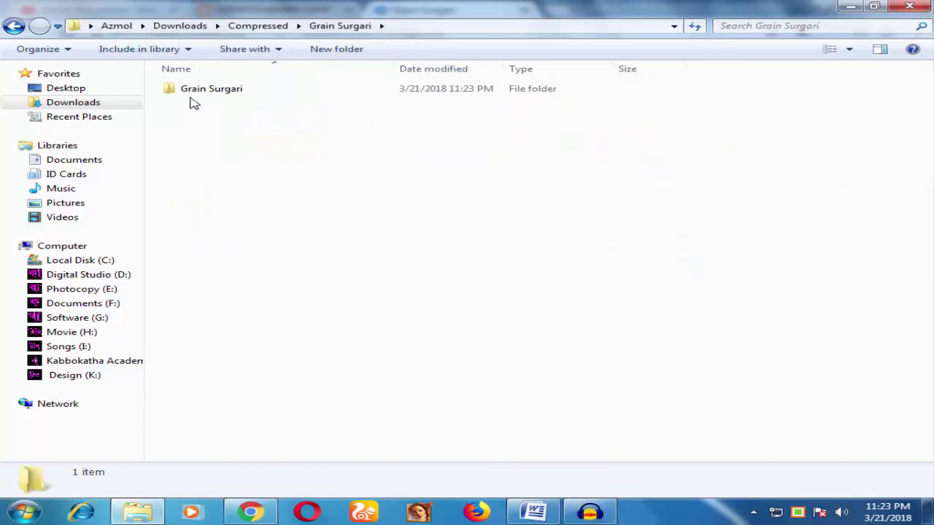
click(192, 93)
right_click(192, 93)
click(212, 100)
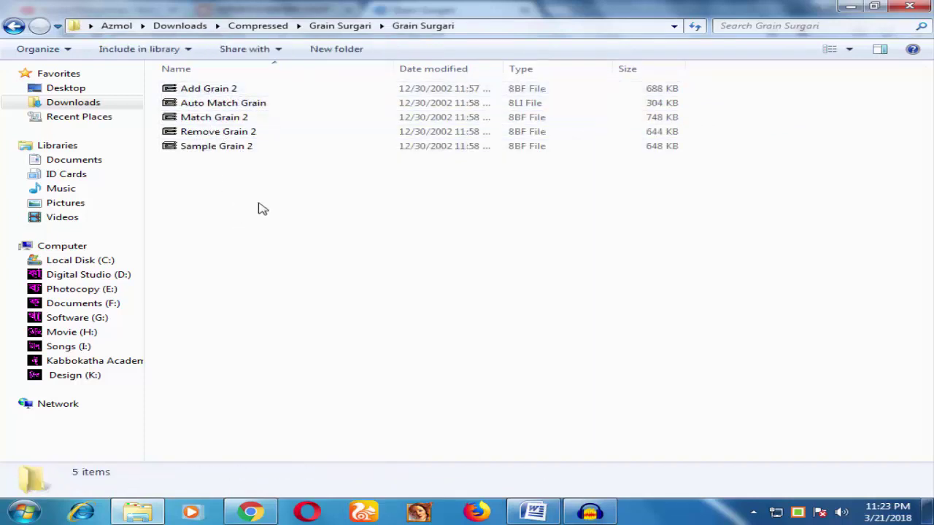
drag(260, 192, 190, 89)
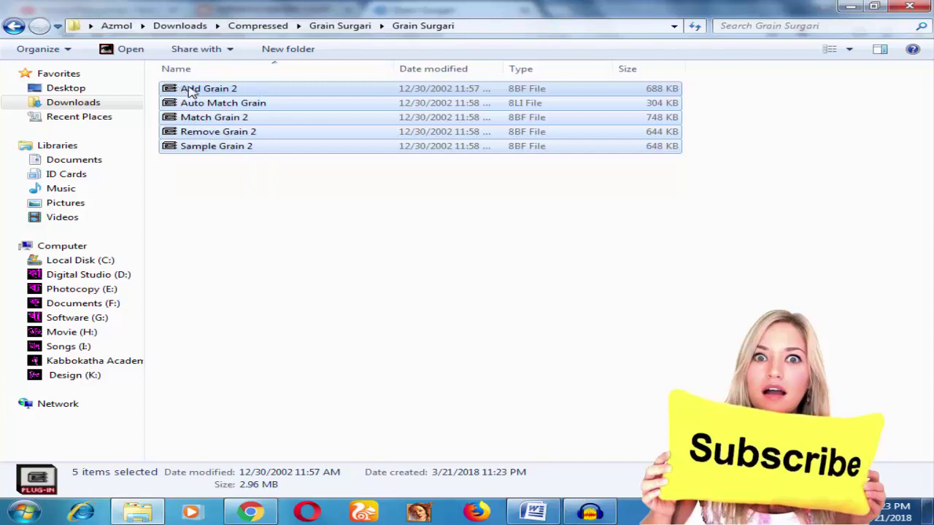
right_click(191, 90)
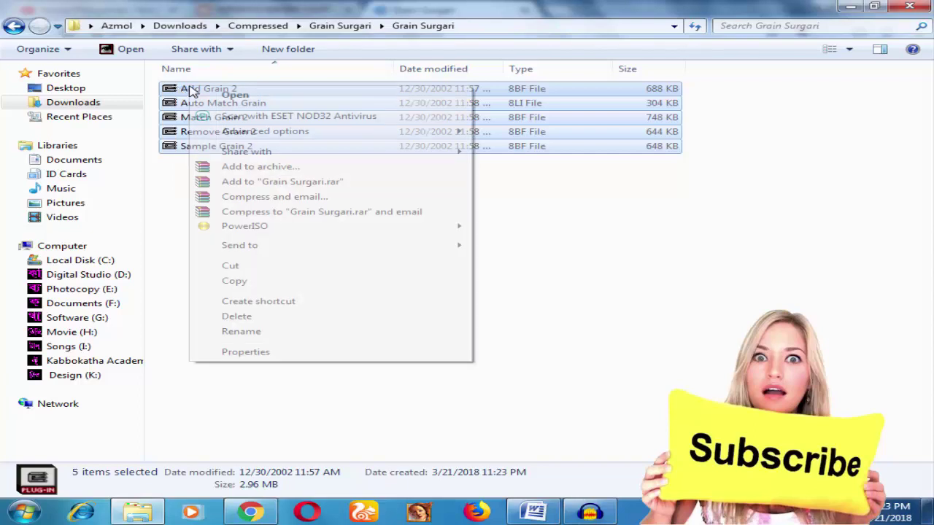
click(250, 284)
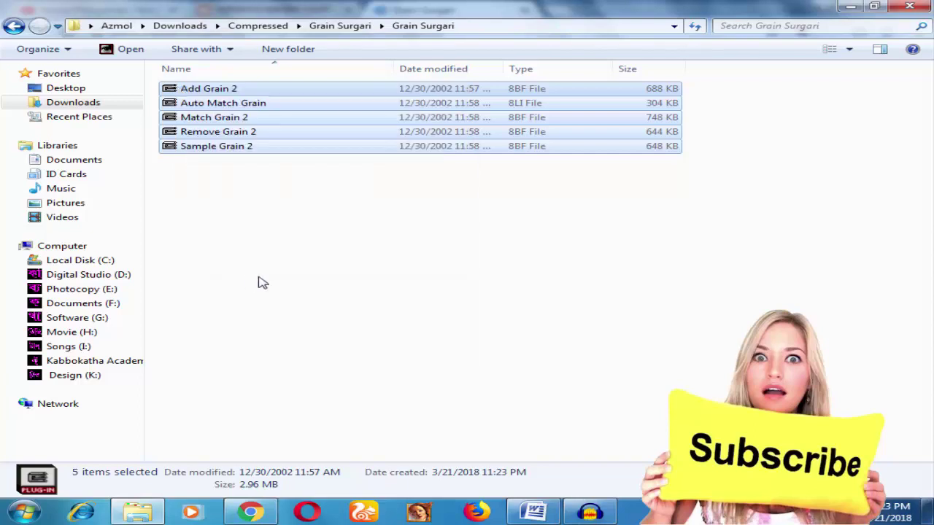
Step: Open Photoshop CS3's install folder through its Start menu shortcut's Properties, showing the Plug-Ins folder
click(22, 513)
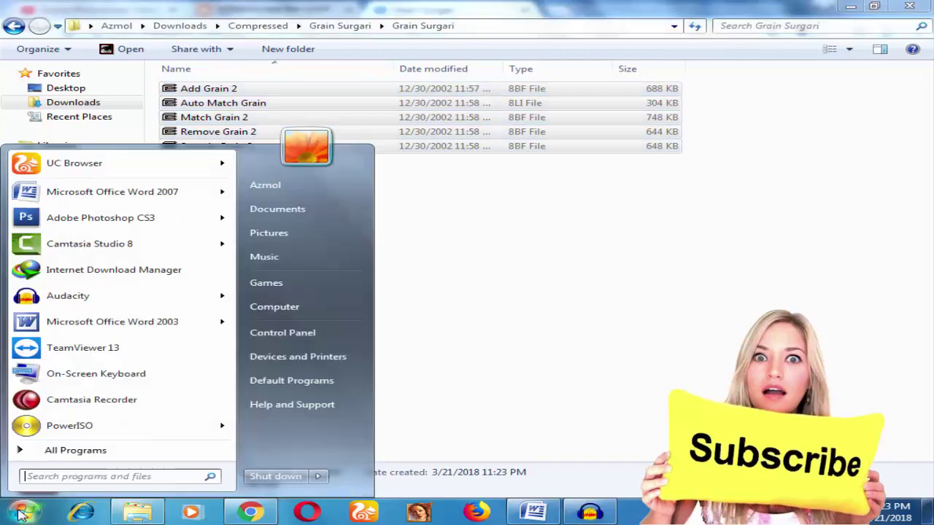
click(48, 450)
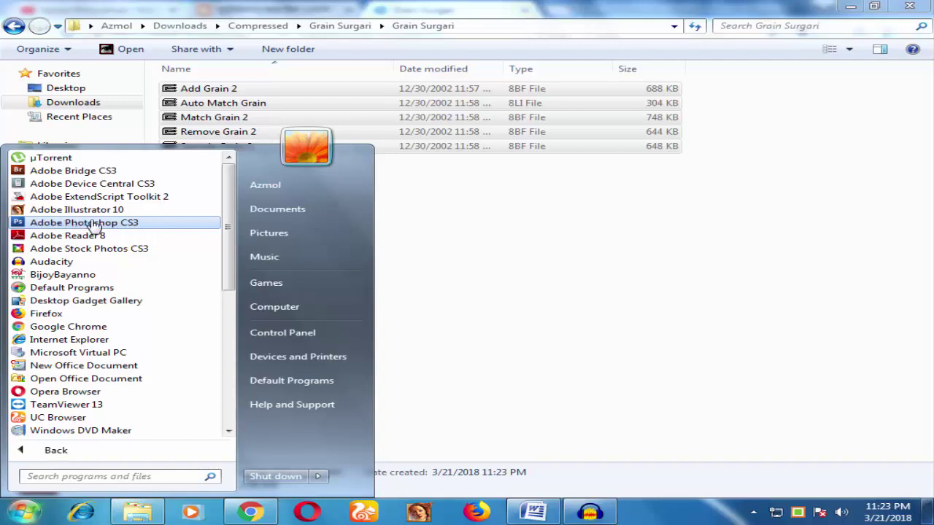
right_click(45, 227)
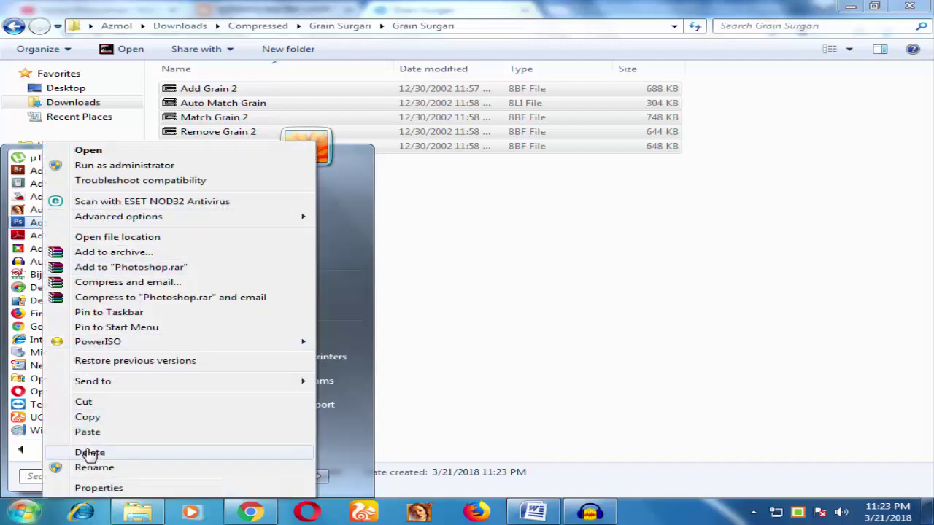
click(92, 488)
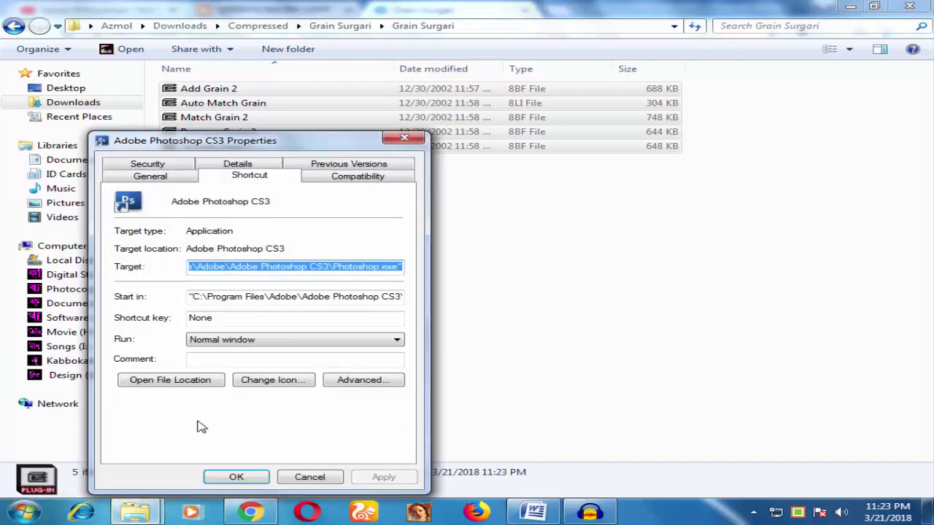
click(175, 384)
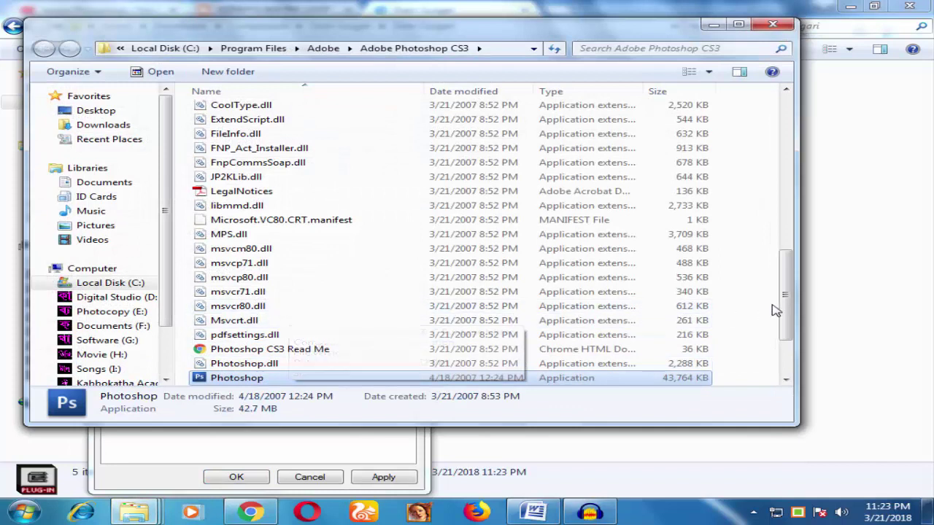
drag(786, 299, 789, 123)
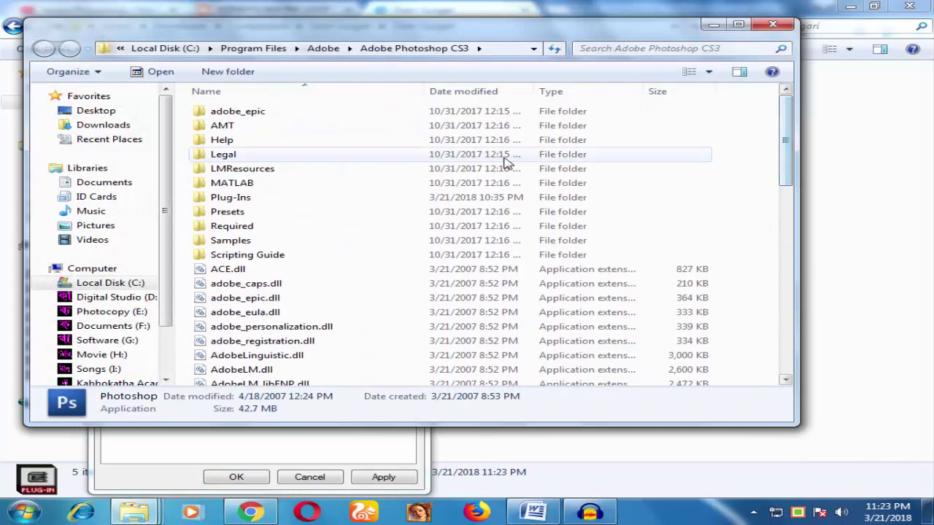
mouse_move(230, 197)
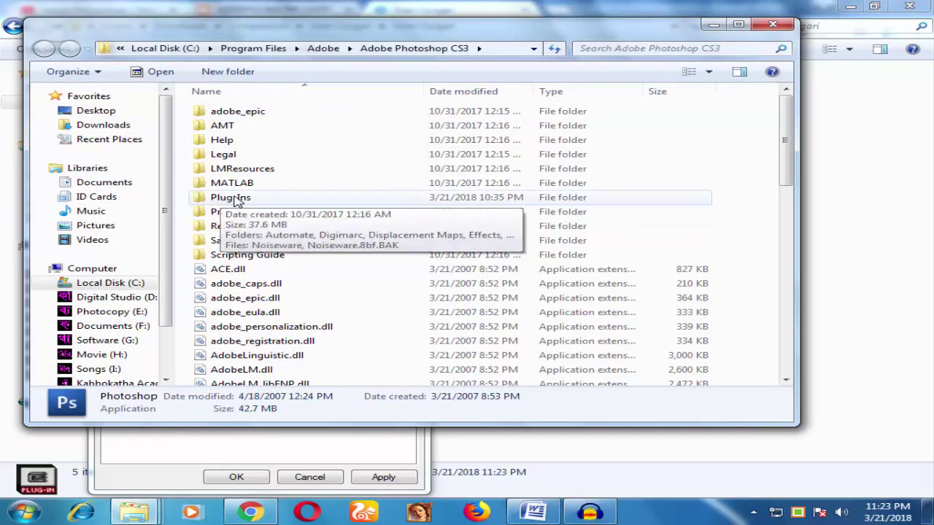
Step: Paste the five Grain Surgery files into the Plug-Ins folder, granting administrator permission
right_click(213, 202)
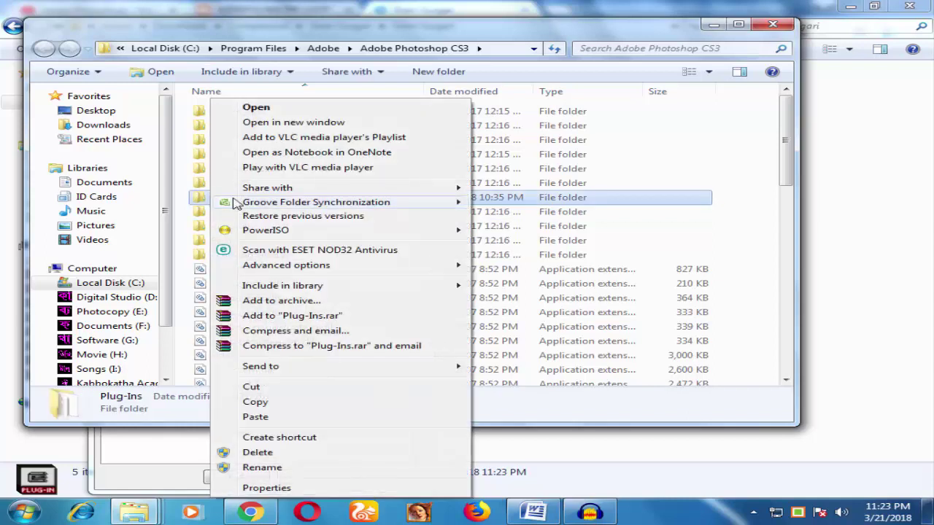
click(260, 109)
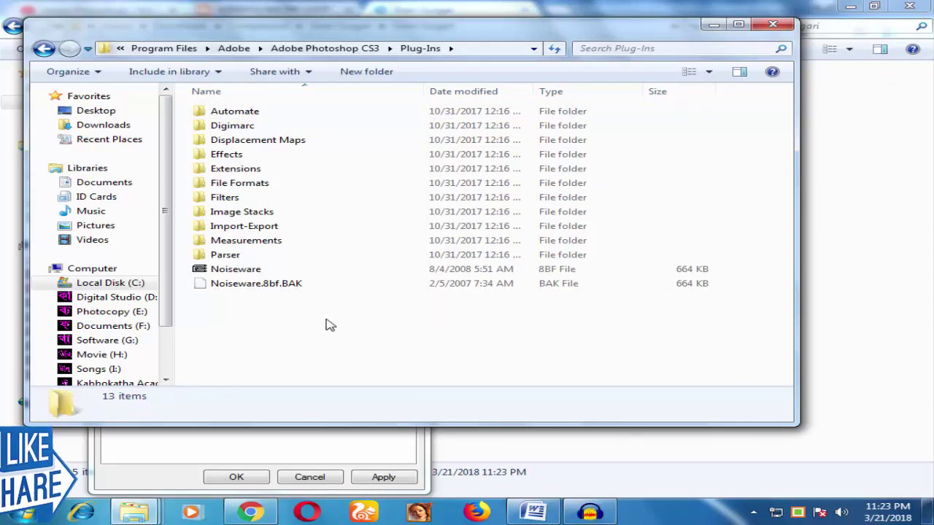
right_click(358, 337)
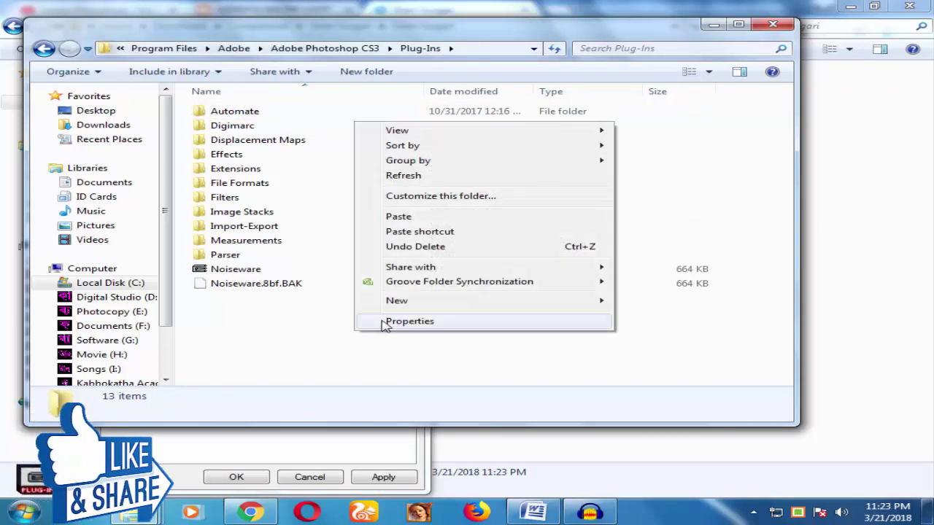
click(397, 216)
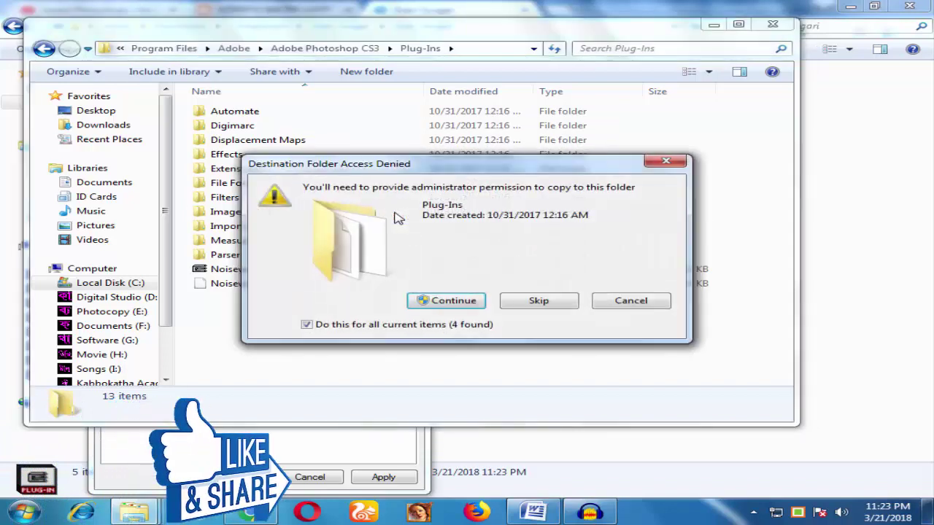
click(450, 303)
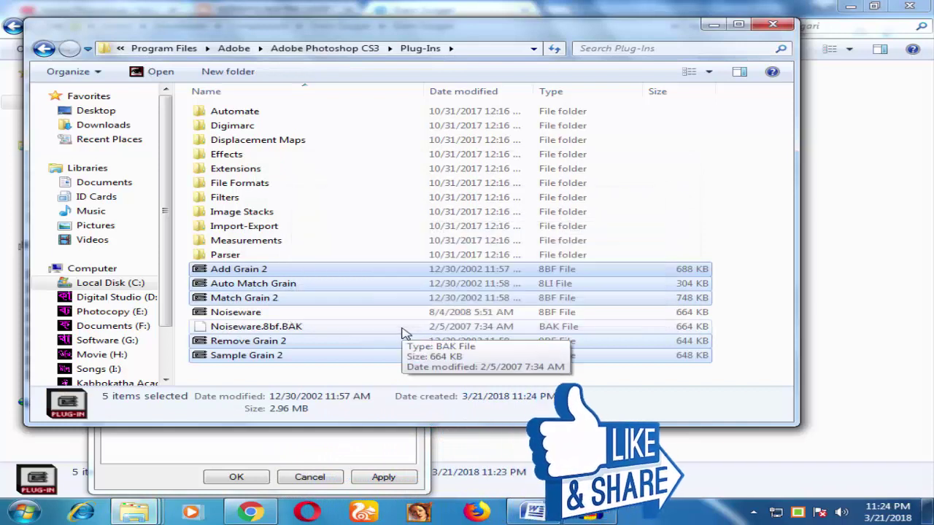
Step: Refresh the Plug-Ins listing, then close the folder window and the shortcut Properties dialog
right_click(729, 223)
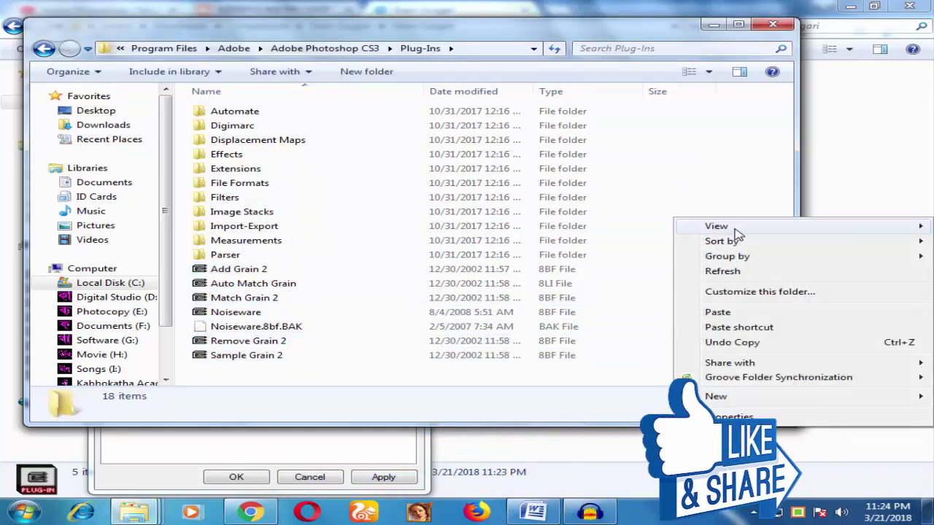
click(719, 269)
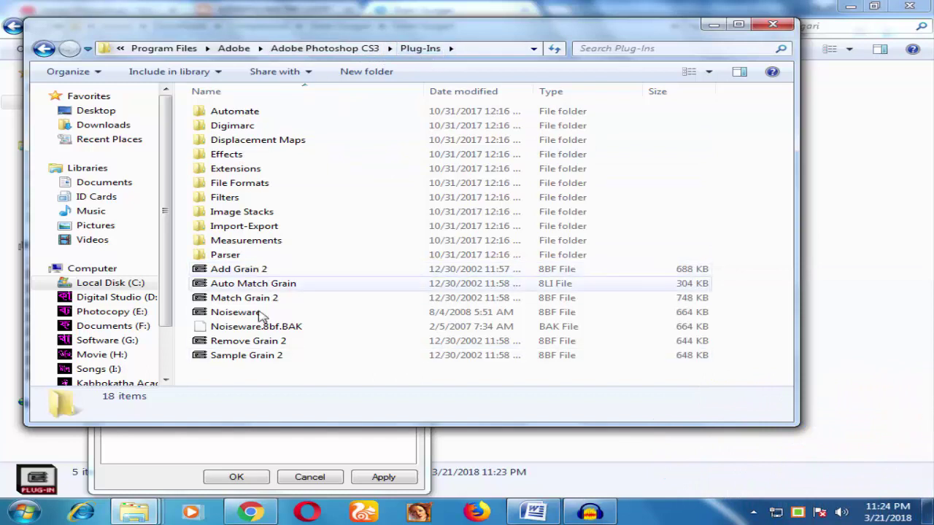
click(773, 27)
click(413, 145)
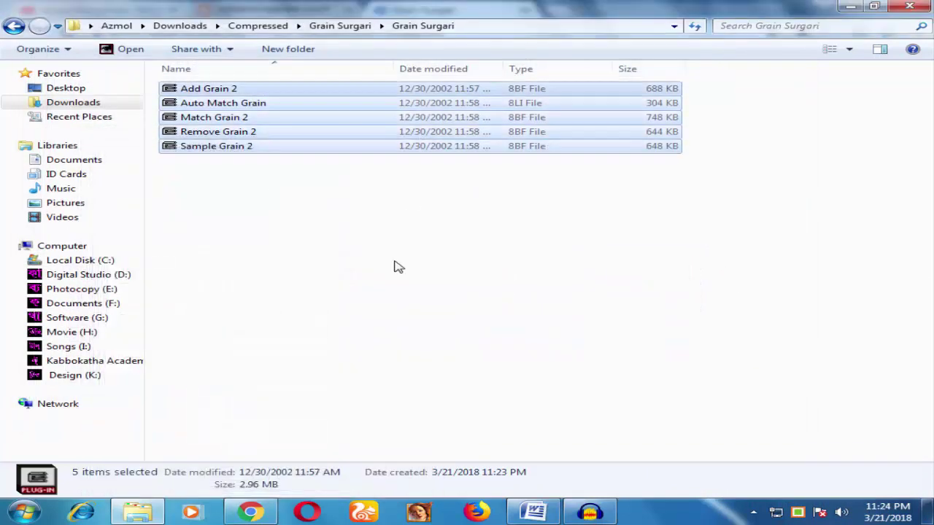
Step: Deselect the copied files and start Adobe Photoshop CS3 from Start > All Programs
click(394, 266)
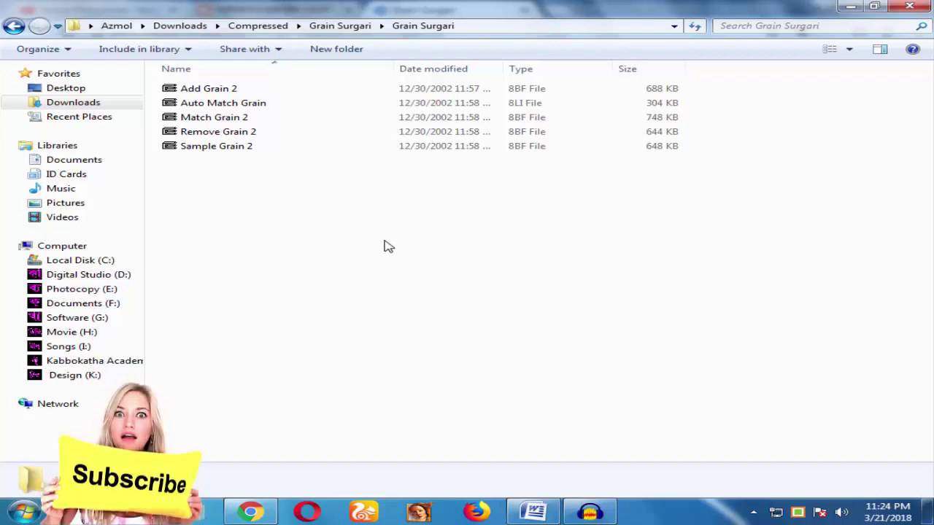
click(22, 512)
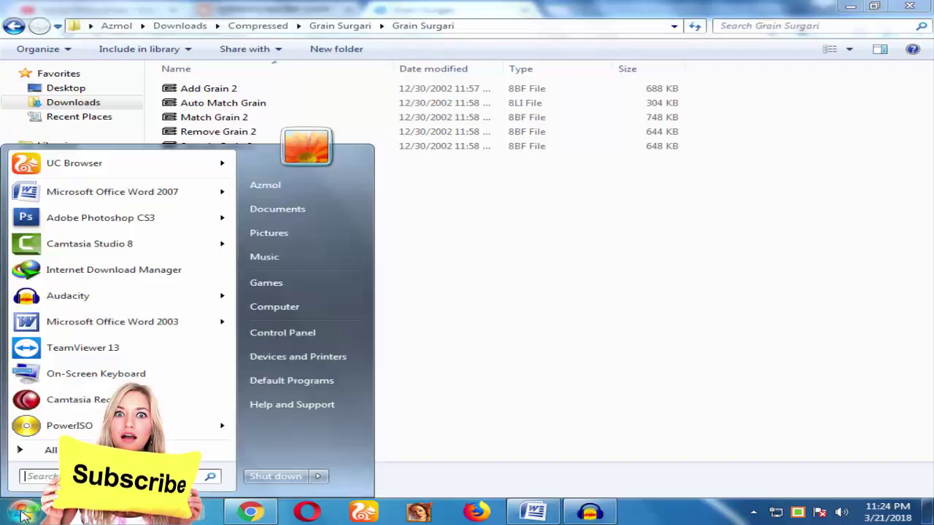
click(54, 450)
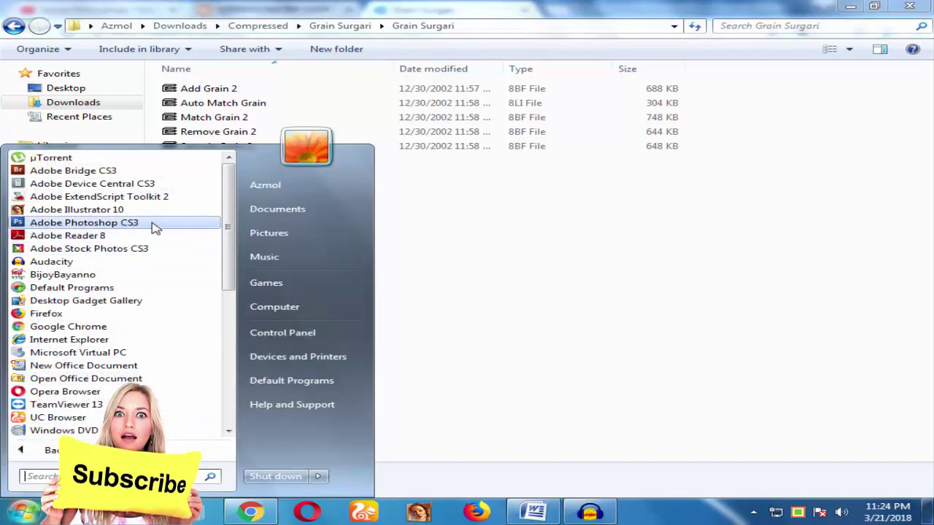
click(77, 225)
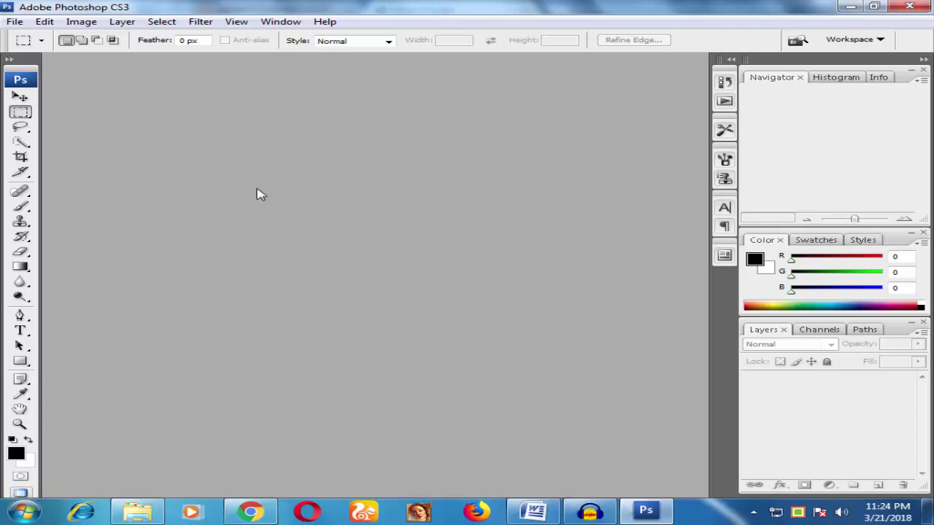
Step: Create a blank 3.5 by 5 inch Untitled-1 document, then check the Filter menu without applying anything
click(15, 21)
click(22, 35)
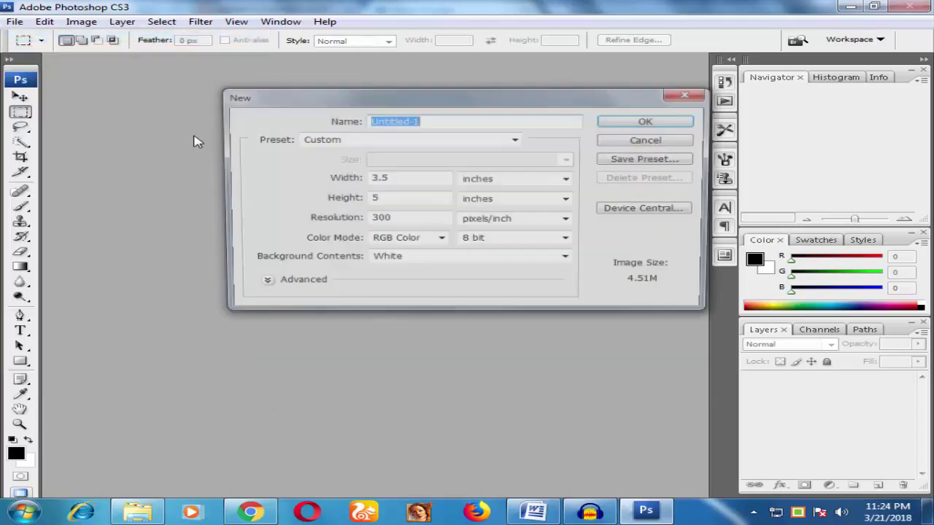
click(652, 124)
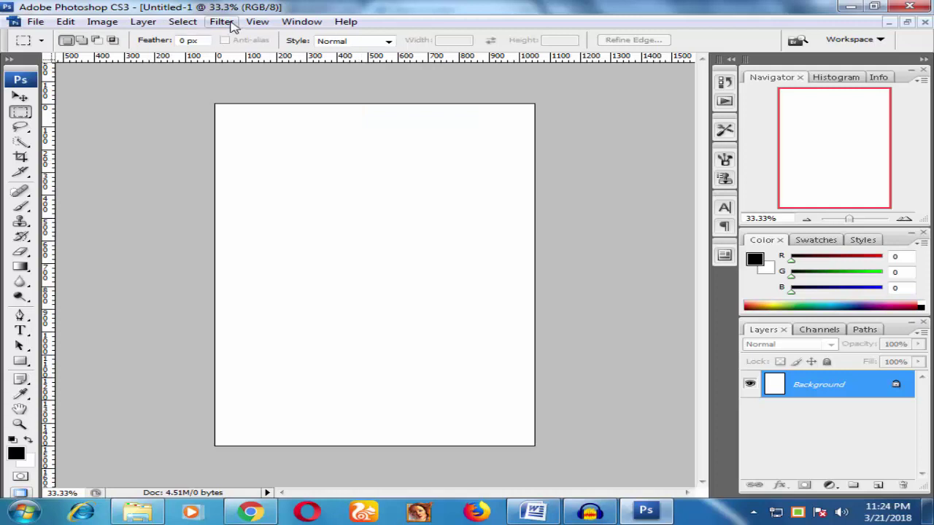
click(223, 22)
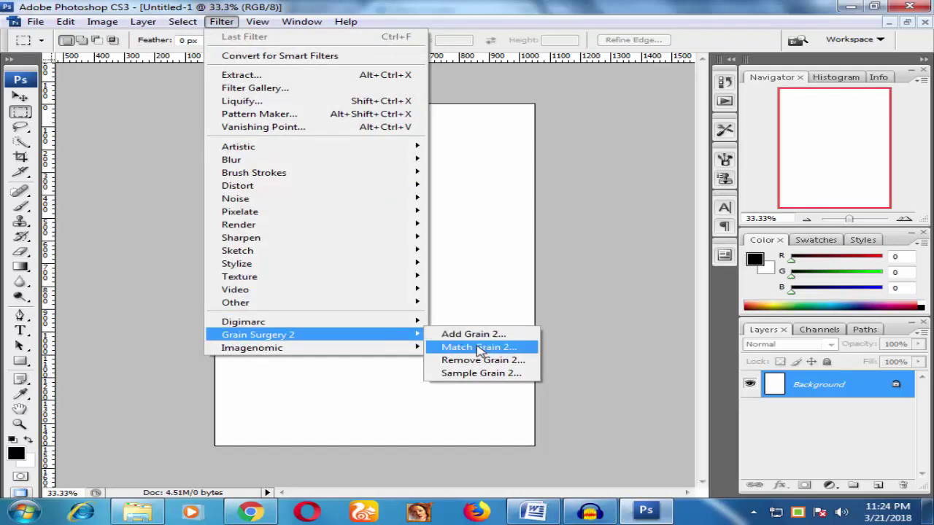
mouse_move(258, 335)
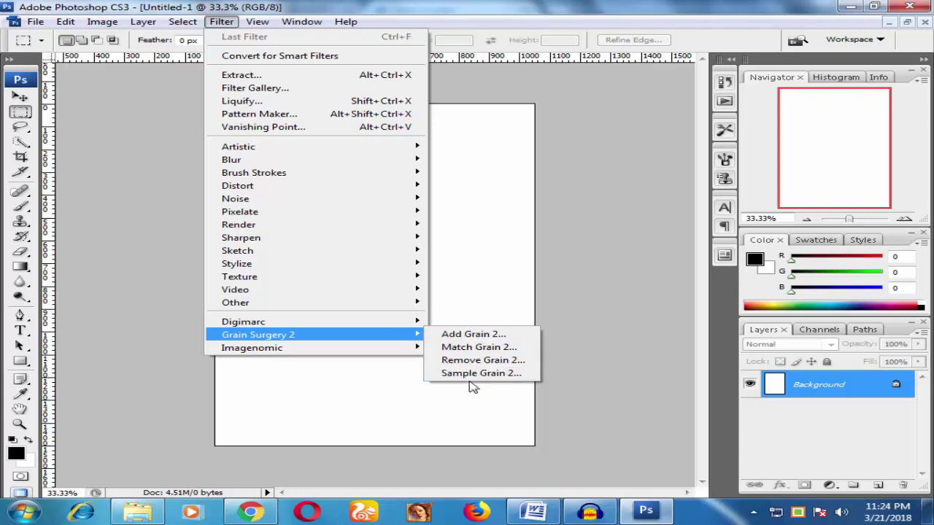
click(548, 307)
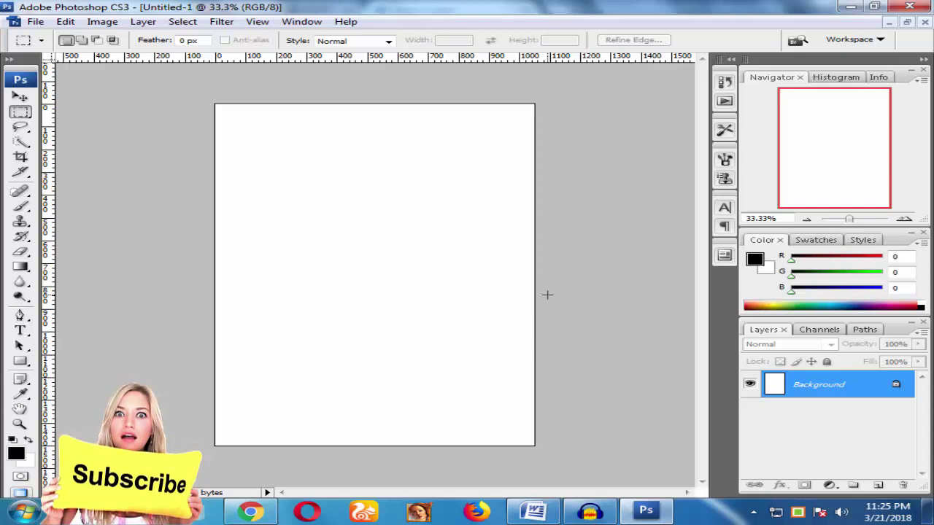
Step: Return to the Azmol Photoshop YouTube channel tab in Chrome and scroll through its home page
click(250, 511)
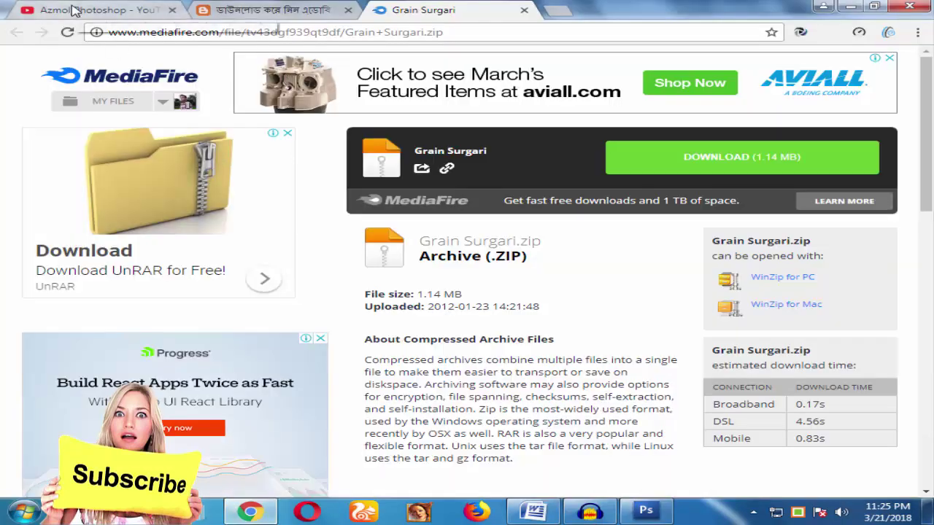
click(111, 7)
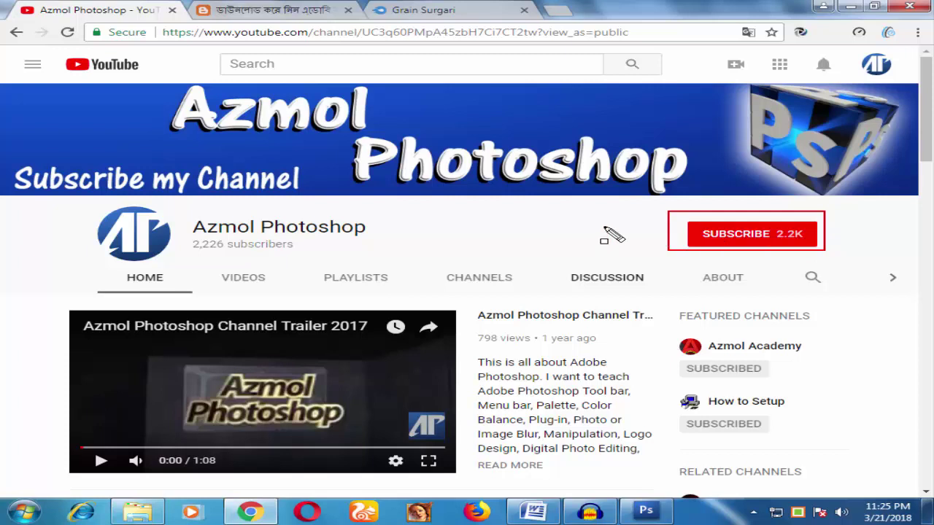
key(Escape)
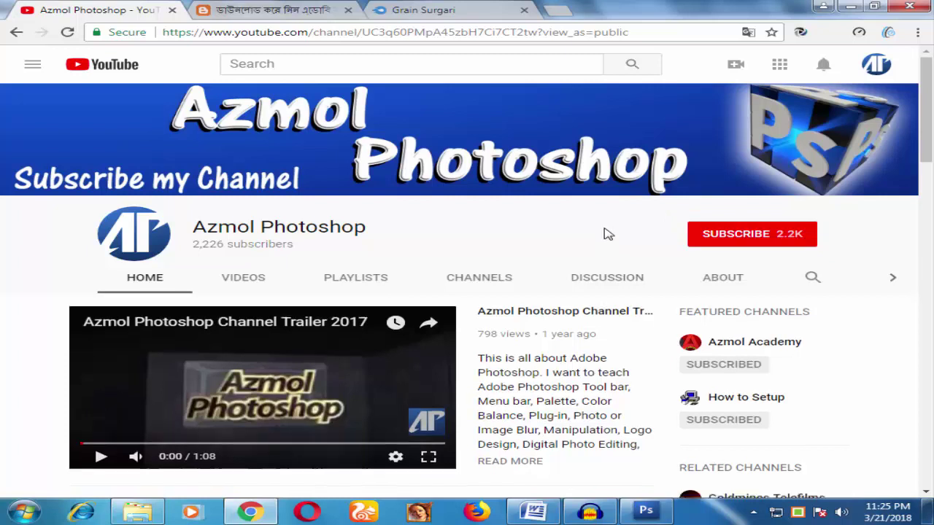
scroll(606, 232, down, 3)
scroll(605, 230, down, 3)
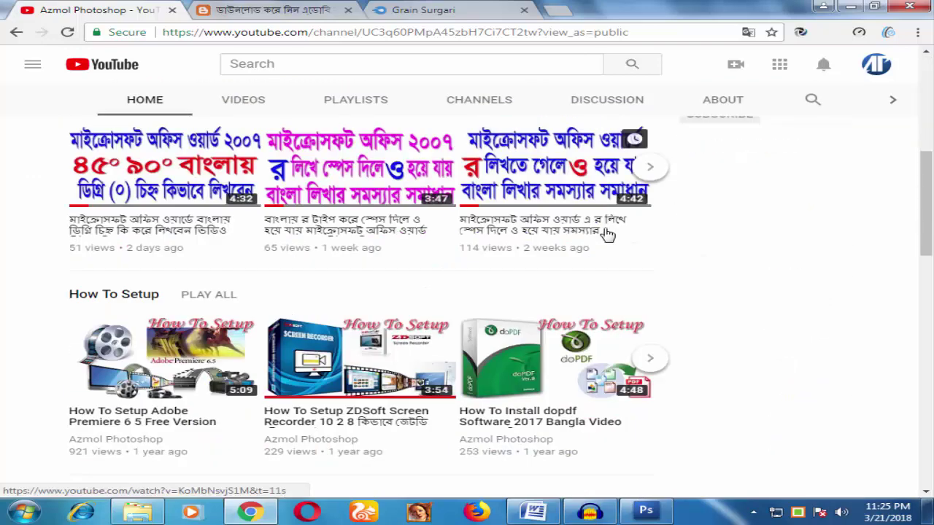